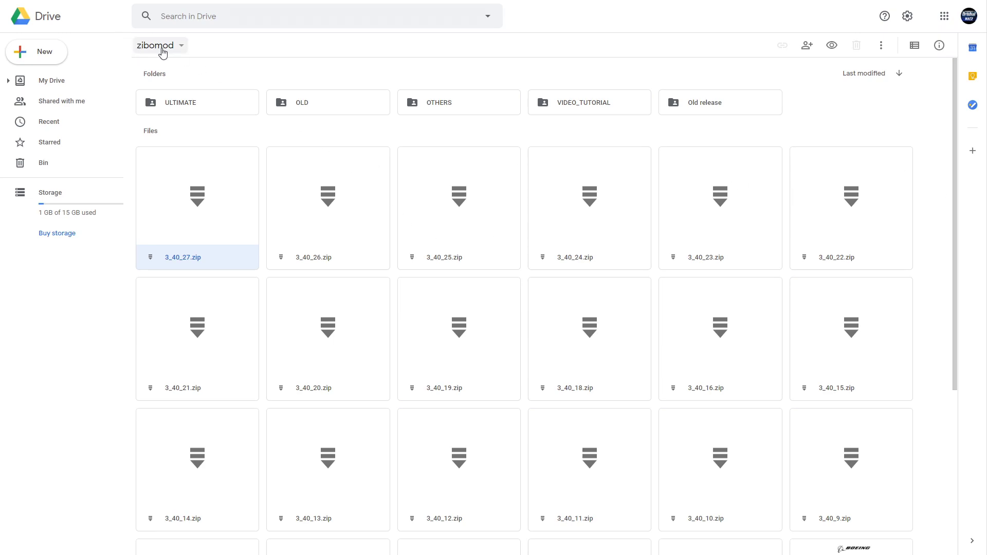
scroll(199, 257, down, 5)
scroll(710, 361, up, 5)
scroll(710, 361, down, 5)
scroll(608, 354, up, 5)
scroll(615, 365, down, 5)
scroll(699, 379, up, 5)
scroll(642, 277, down, 5)
scroll(636, 325, up, 5)
click(861, 78)
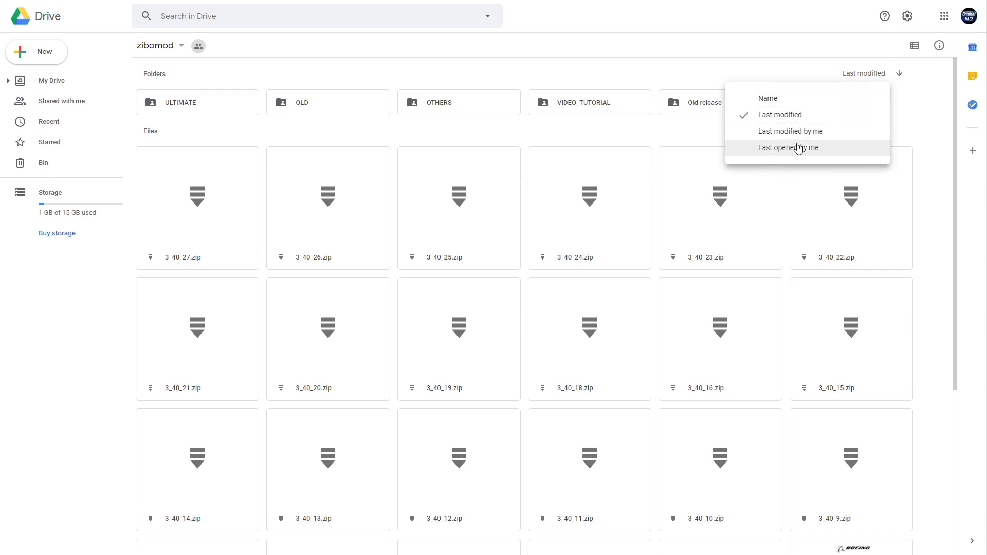
click(775, 99)
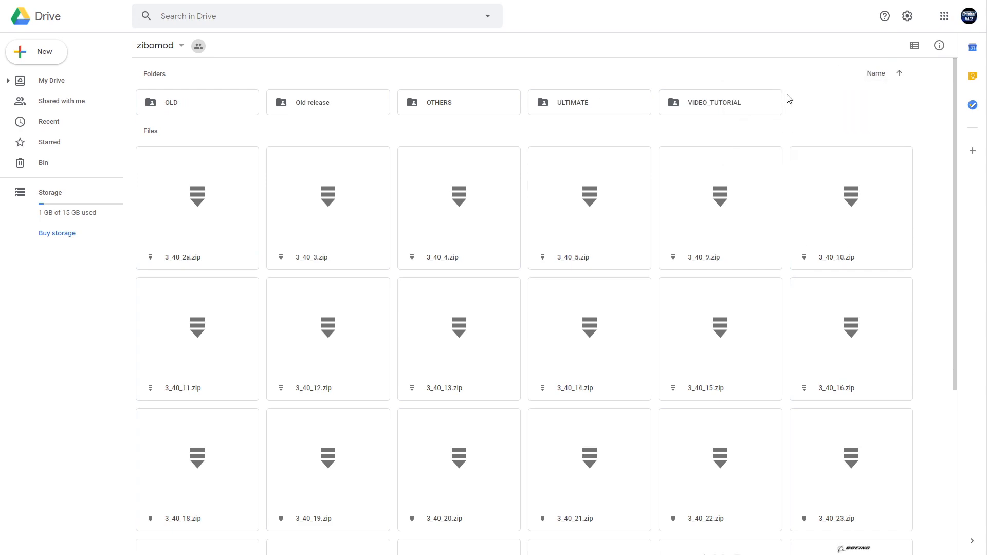
click(873, 76)
click(791, 113)
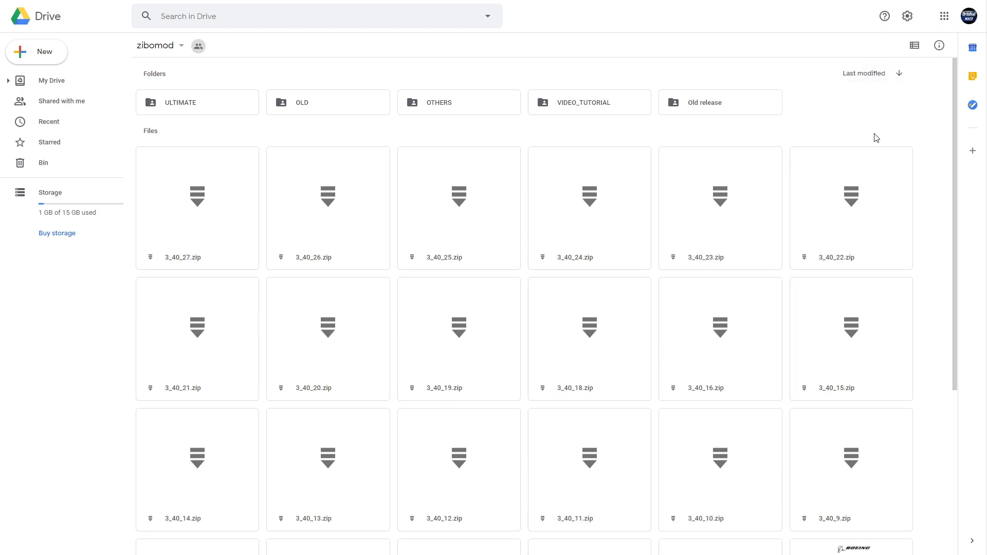
click(899, 74)
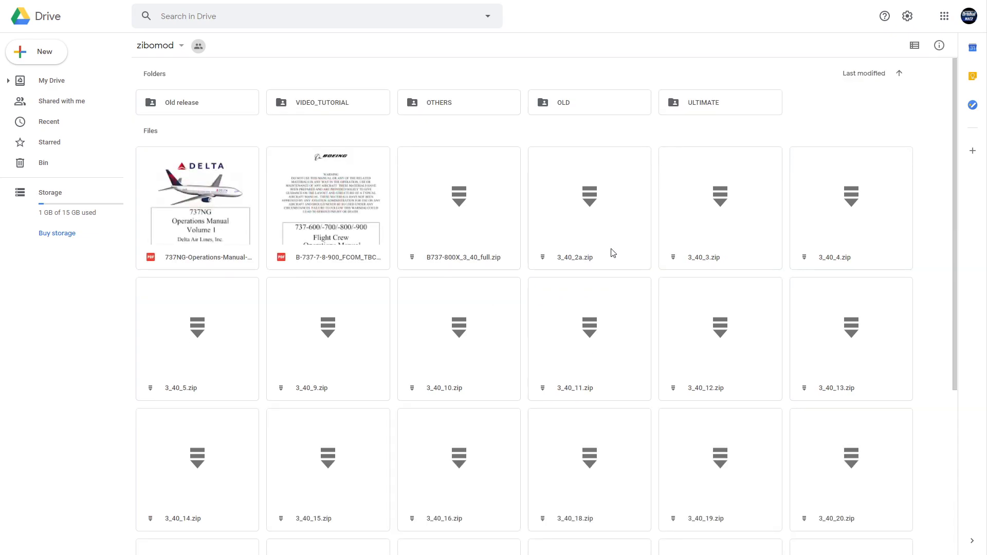
click(898, 77)
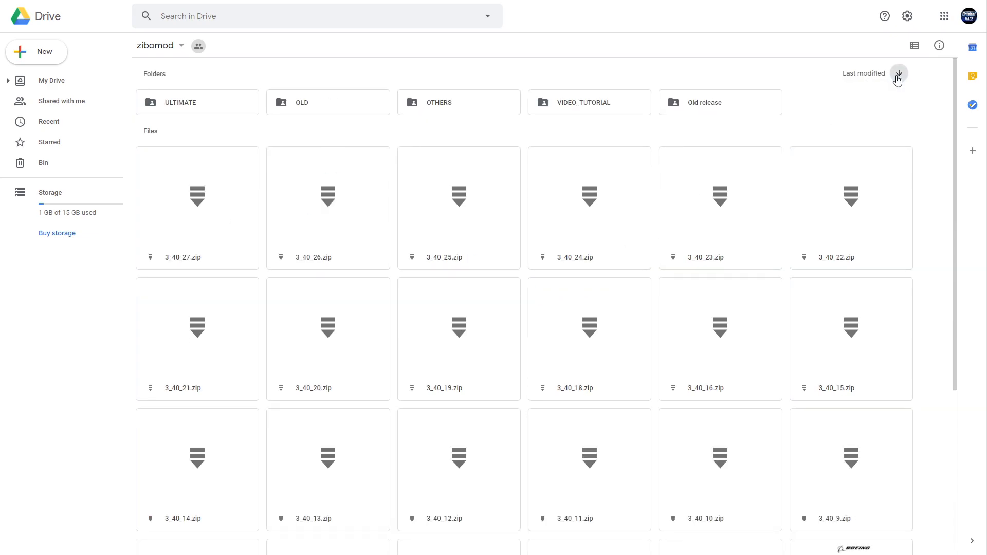
Browse the Google Drive file list and check the options for 3_40_27.zip
scroll(564, 322, down, 5)
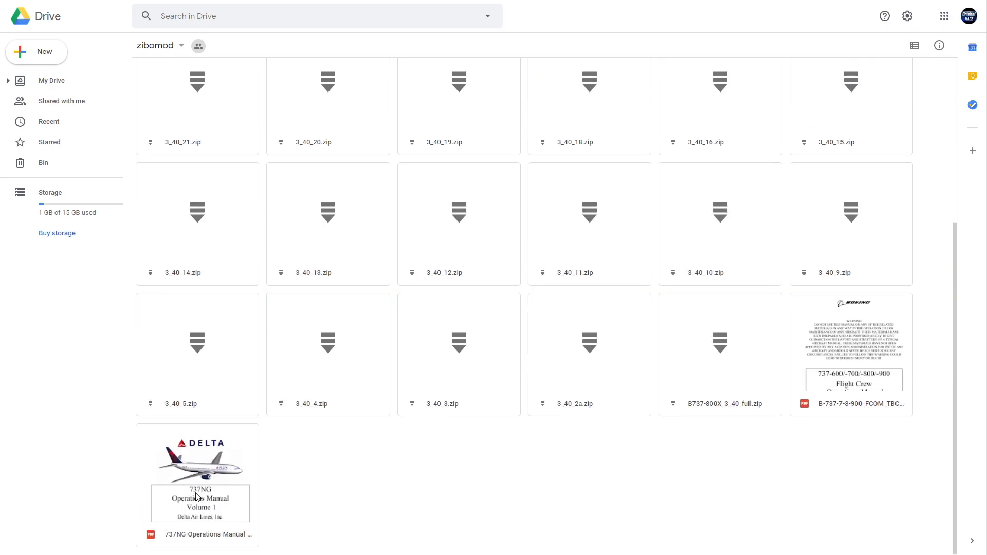
scroll(401, 471, up, 5)
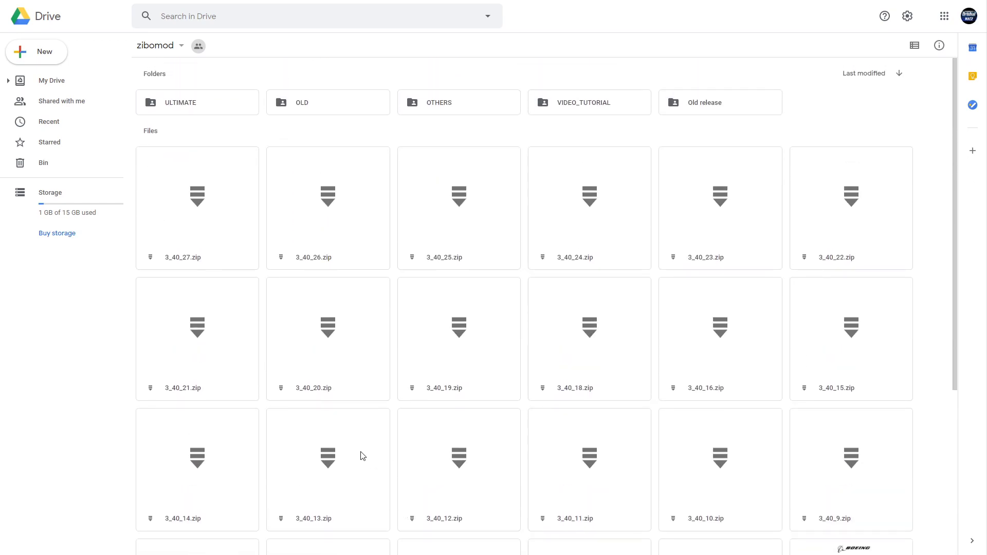
scroll(300, 273, down, 3)
scroll(329, 521, up, 2)
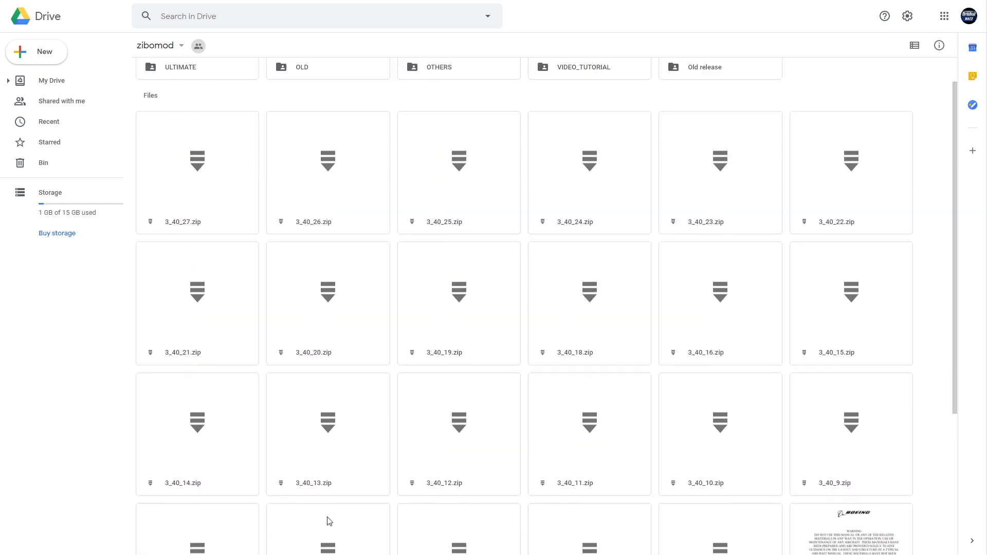
scroll(329, 522, up, 1)
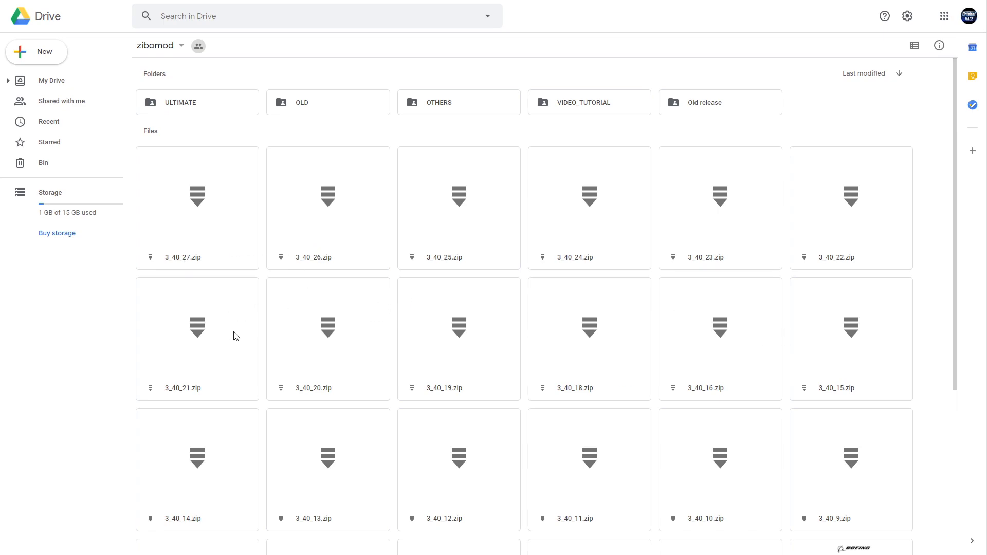
scroll(232, 342, down, 3)
scroll(233, 342, up, 2)
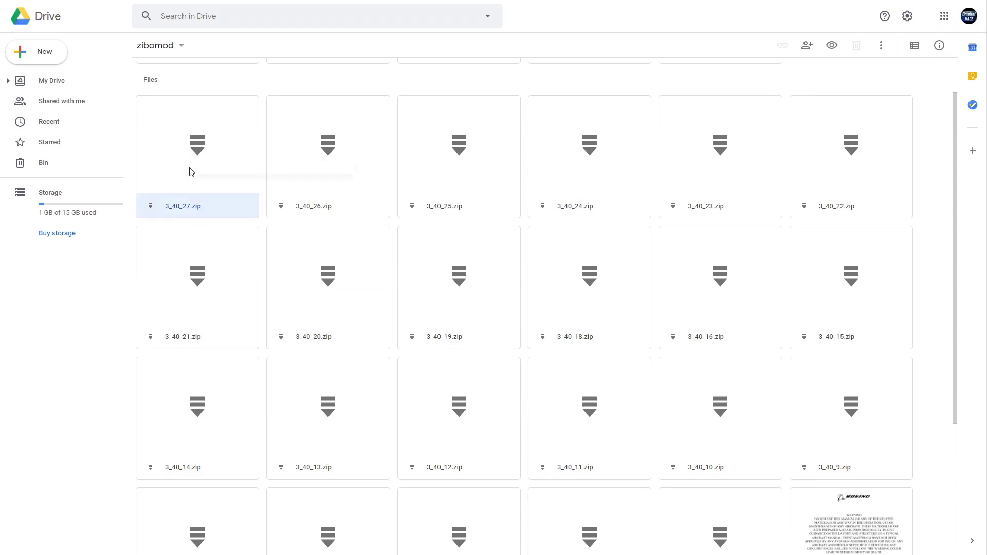
right_click(191, 171)
click(95, 326)
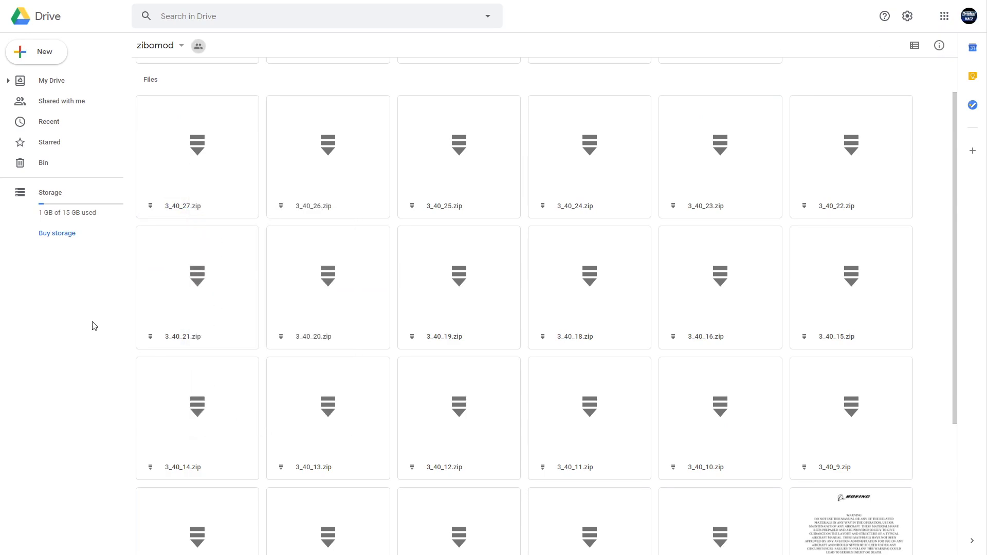
Check the options for B737-800X_3_40_full.zip, then switch to the Aircraft folder window
scroll(172, 308, down, 3)
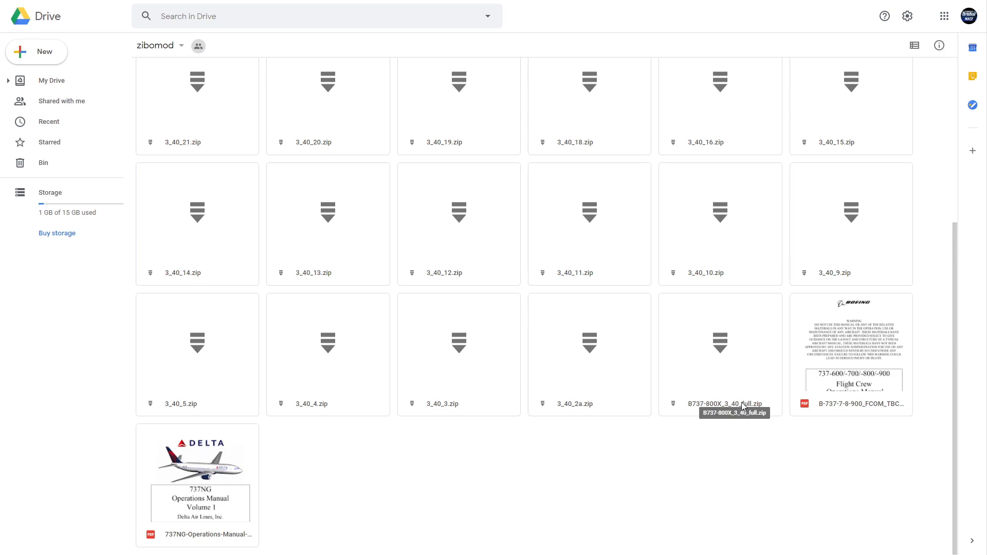
scroll(742, 406, up, 4)
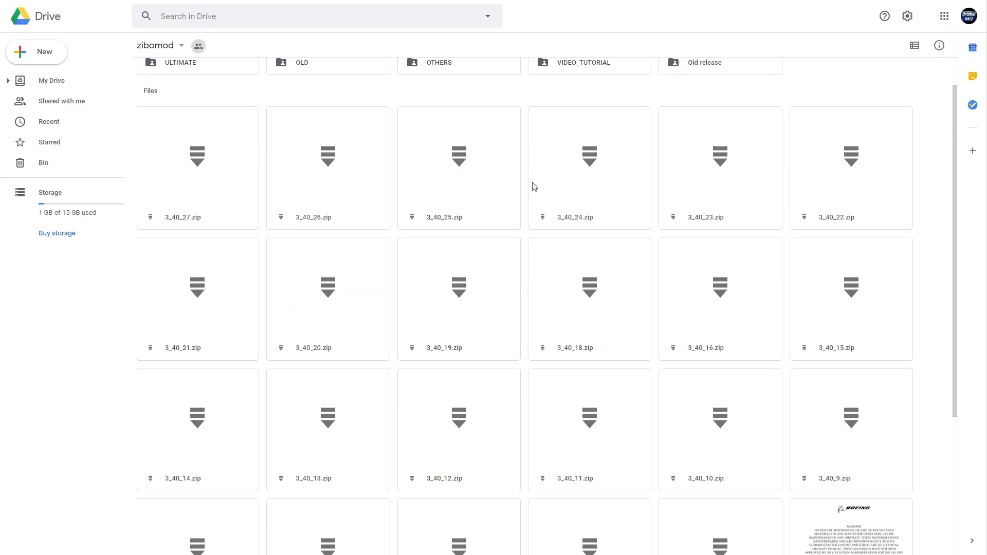
scroll(508, 214, down, 1)
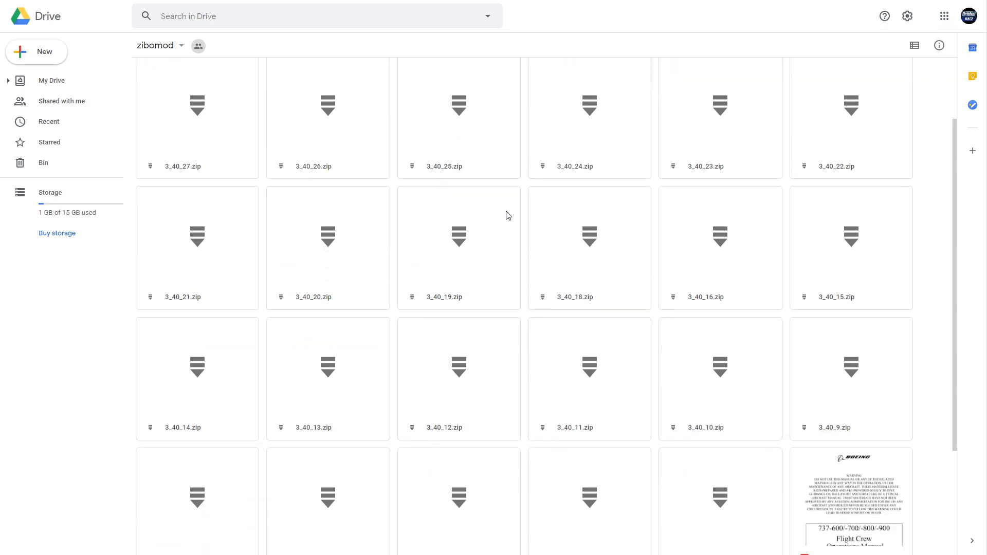
scroll(508, 215, down, 3)
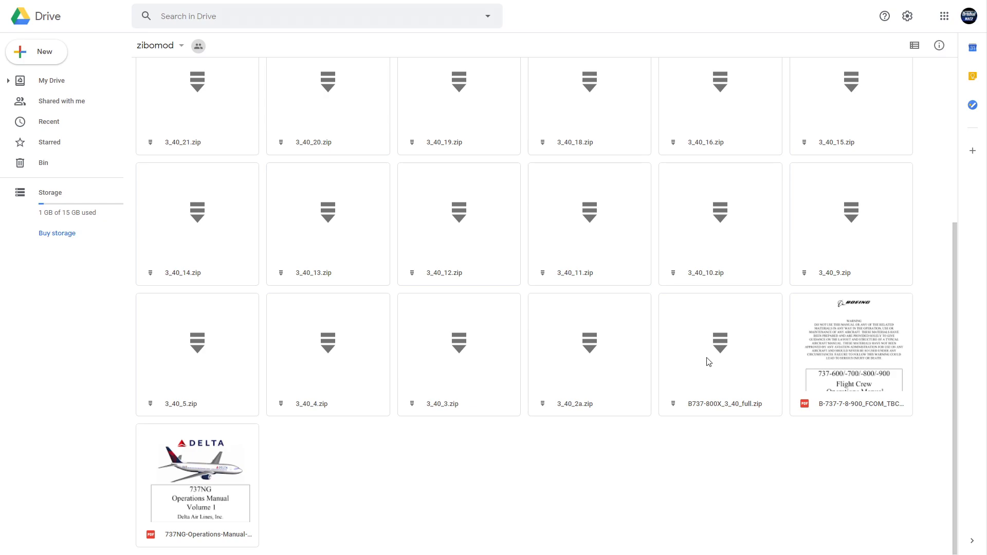
right_click(722, 363)
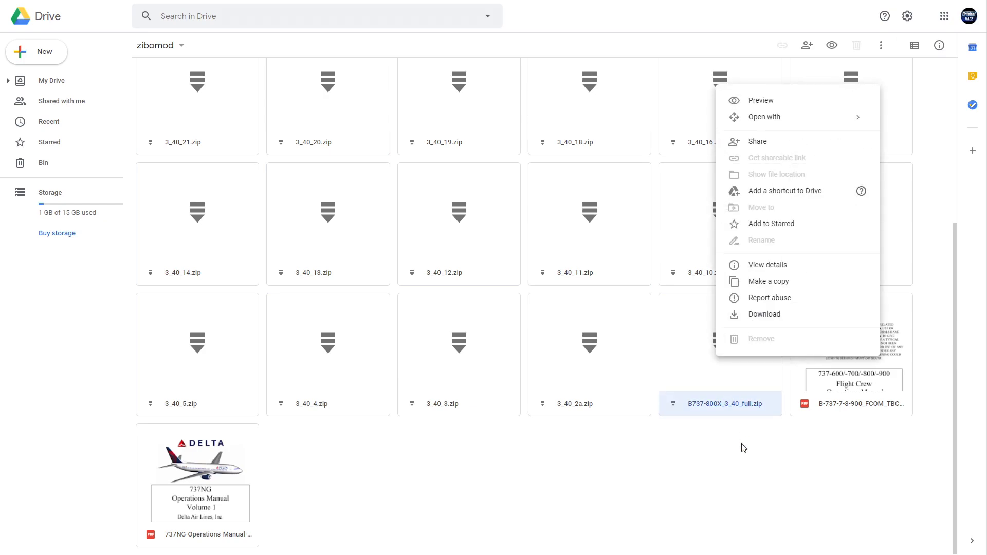
key(alt+Tab)
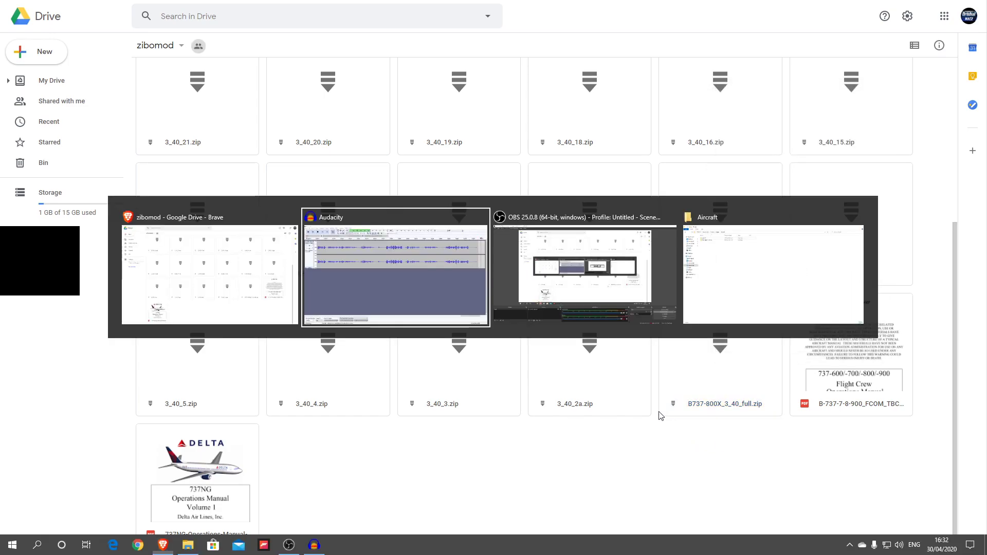
click(802, 280)
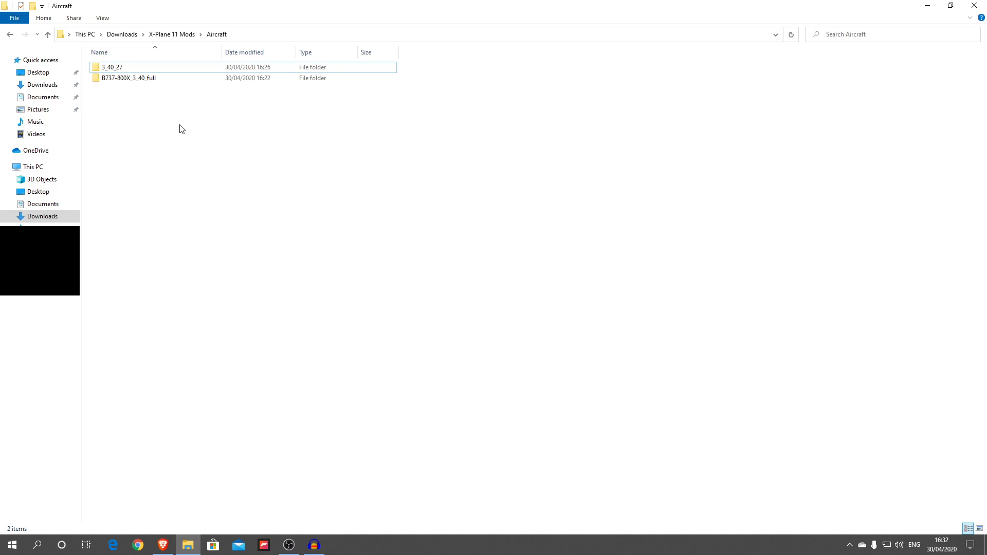
double_click(109, 70)
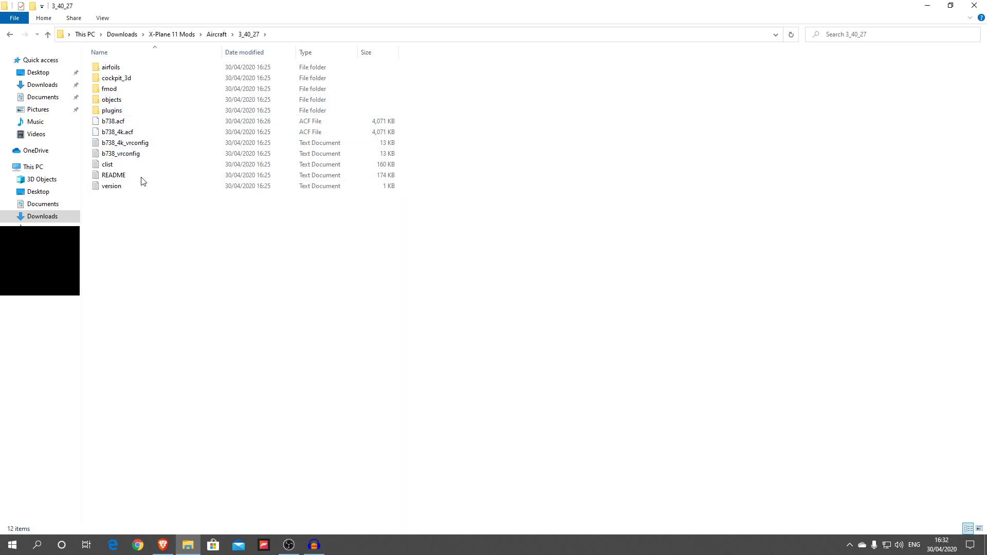
drag(161, 292, 193, 288)
click(10, 35)
double_click(159, 84)
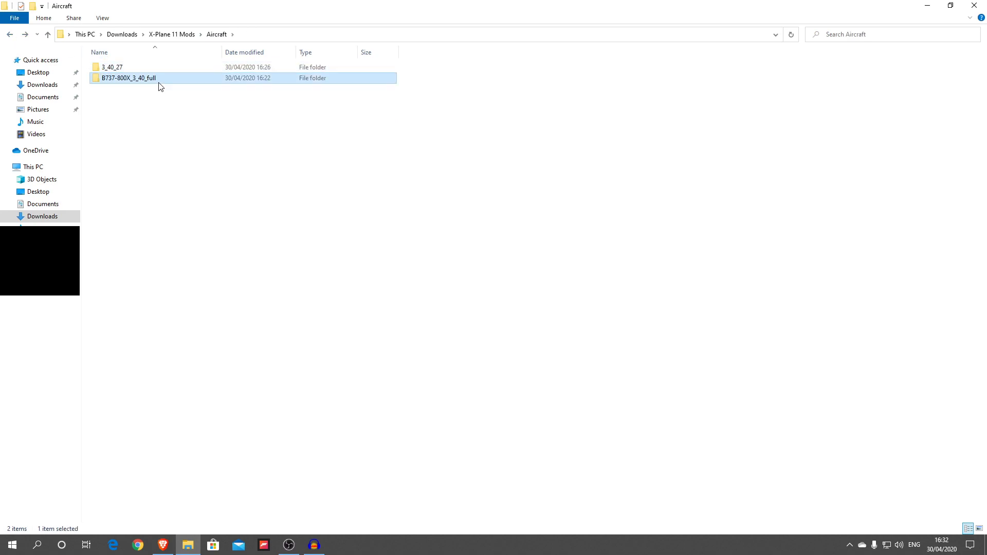
click(119, 63)
double_click(119, 63)
drag(150, 381, 164, 362)
drag(460, 393, 337, 34)
click(8, 35)
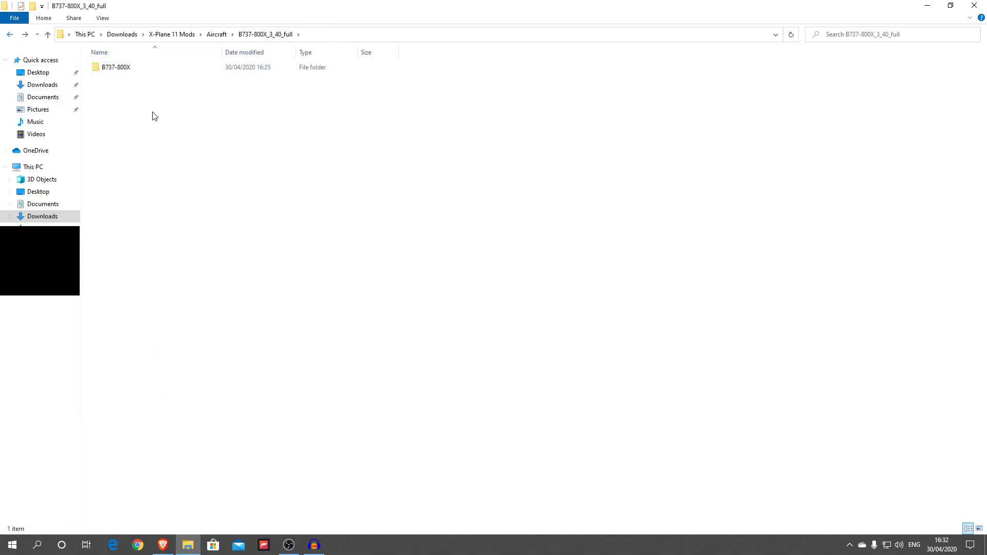
click(8, 35)
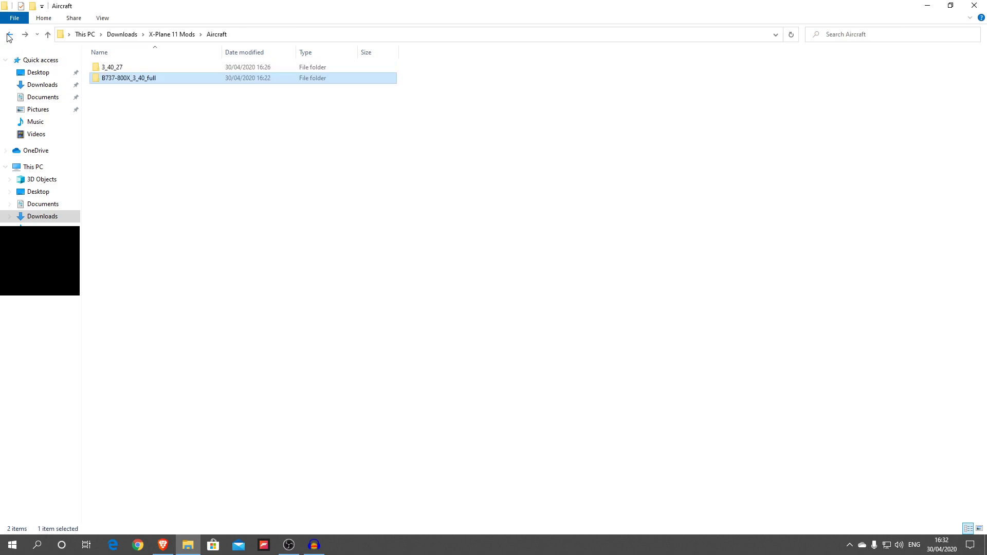
click(111, 69)
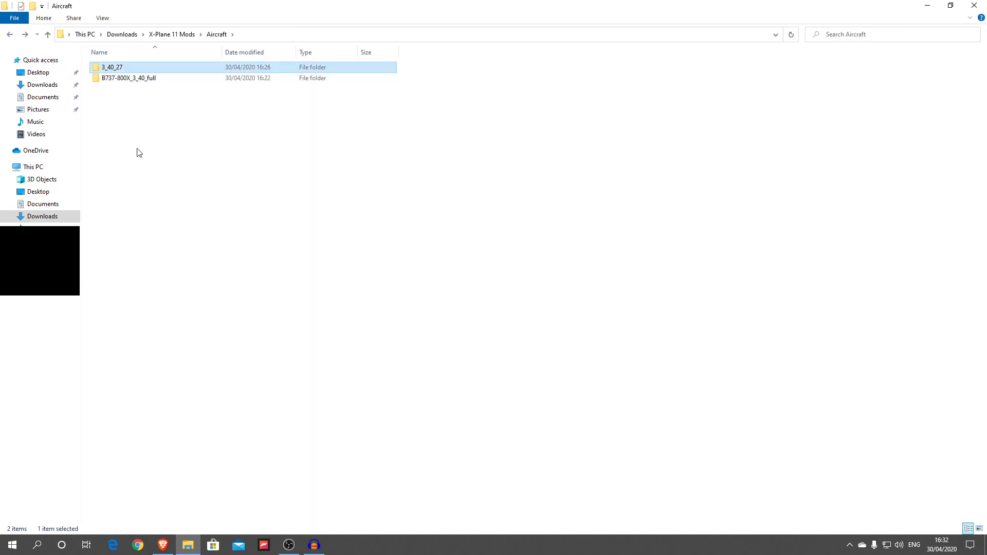
Copy all 12 items in 3_40_27, then return to Aircraft and open B737-800X_3_40_full
double_click(124, 68)
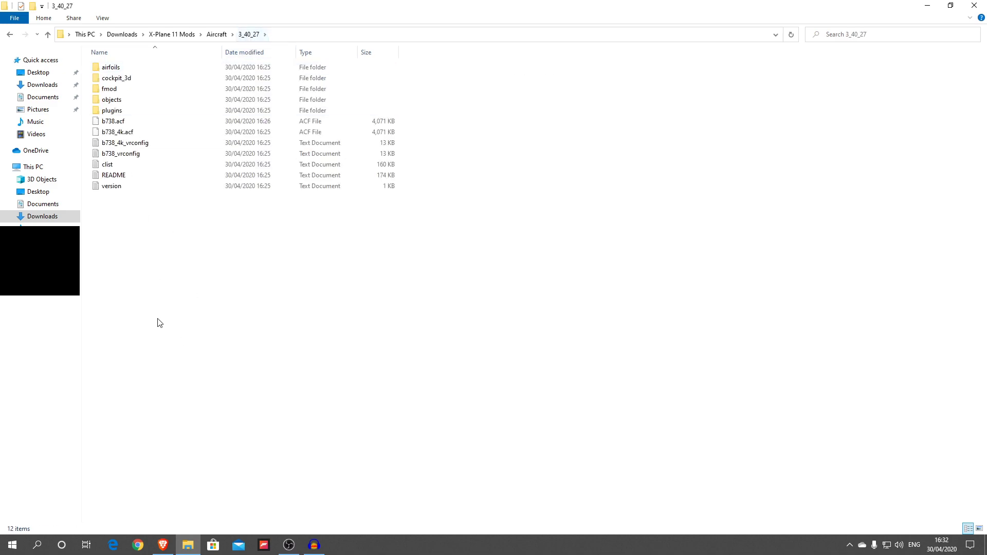
drag(157, 319, 133, 67)
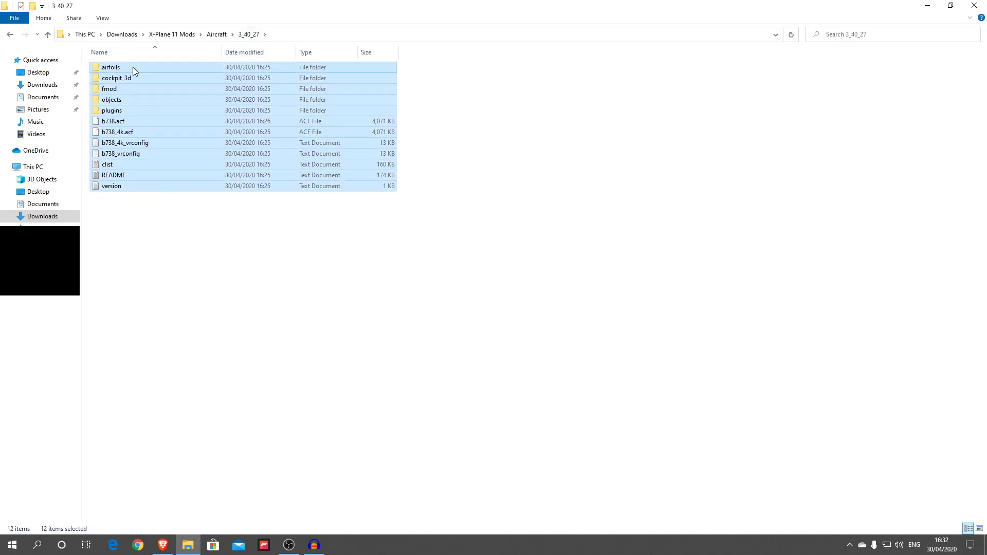
right_click(133, 67)
click(158, 177)
click(10, 34)
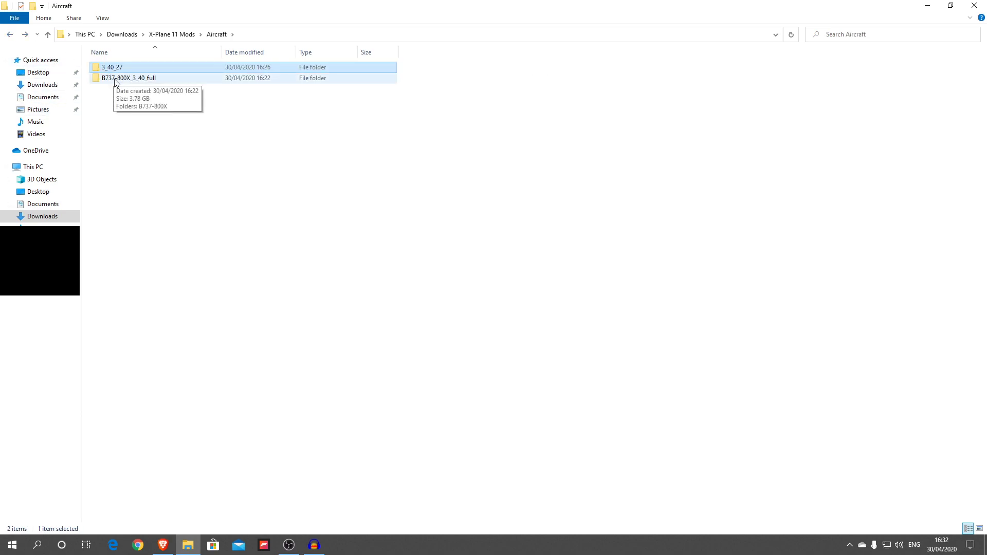
double_click(112, 79)
Paste the 3_40_27 update files into B737-800X, replacing the existing files
double_click(117, 68)
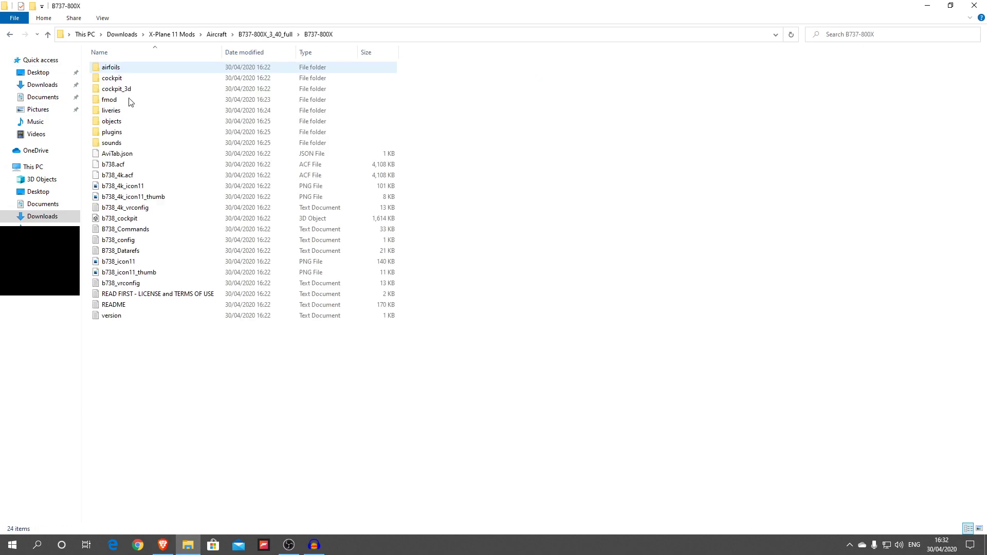
right_click(188, 391)
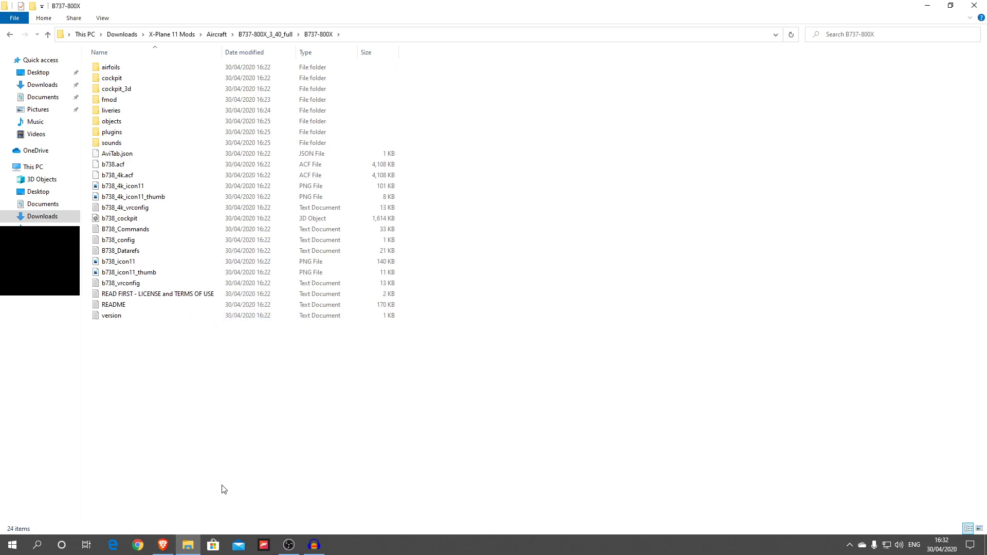
key(ctrl+v)
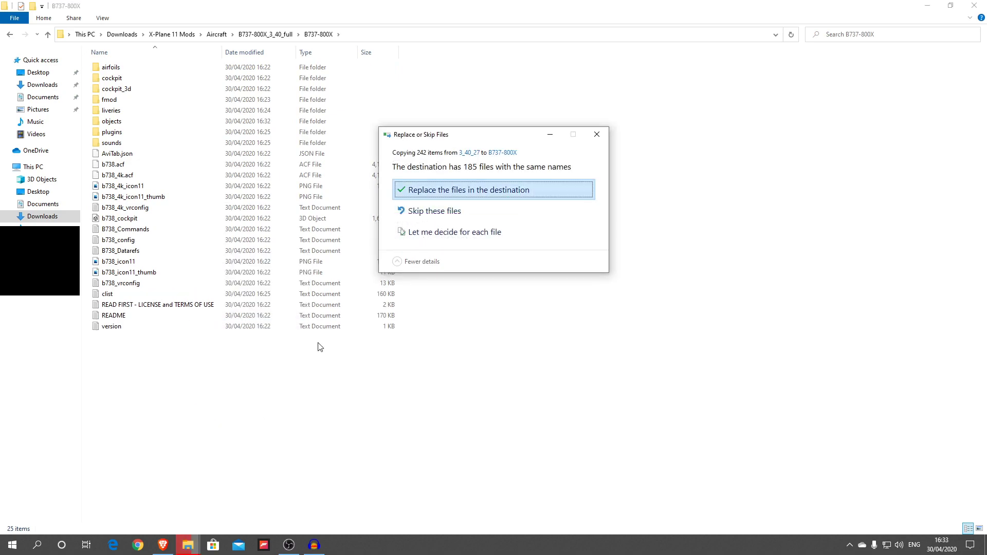
click(433, 190)
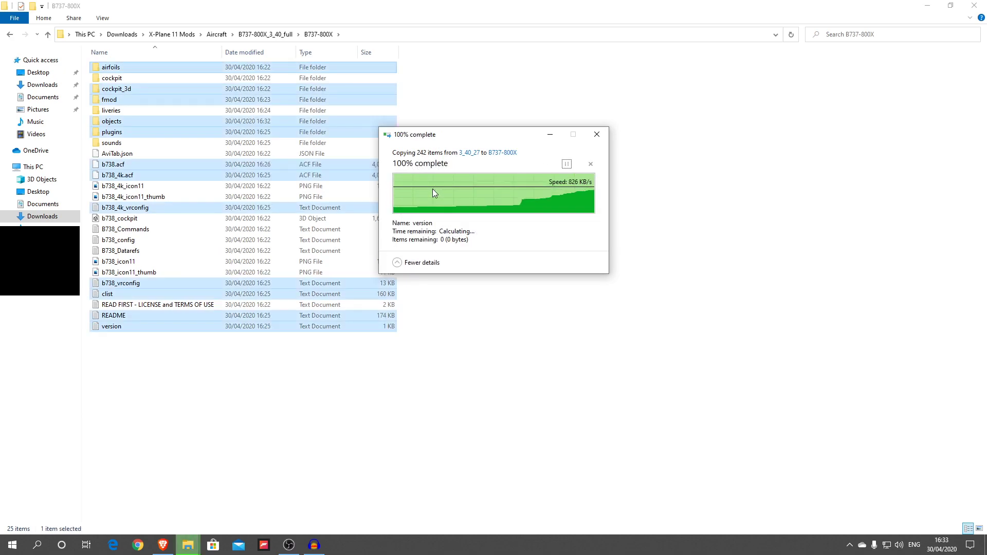
click(534, 308)
drag(494, 477, 307, 67)
Copy the updated B737-800X folder from within B737-800X_3_40_full
click(510, 374)
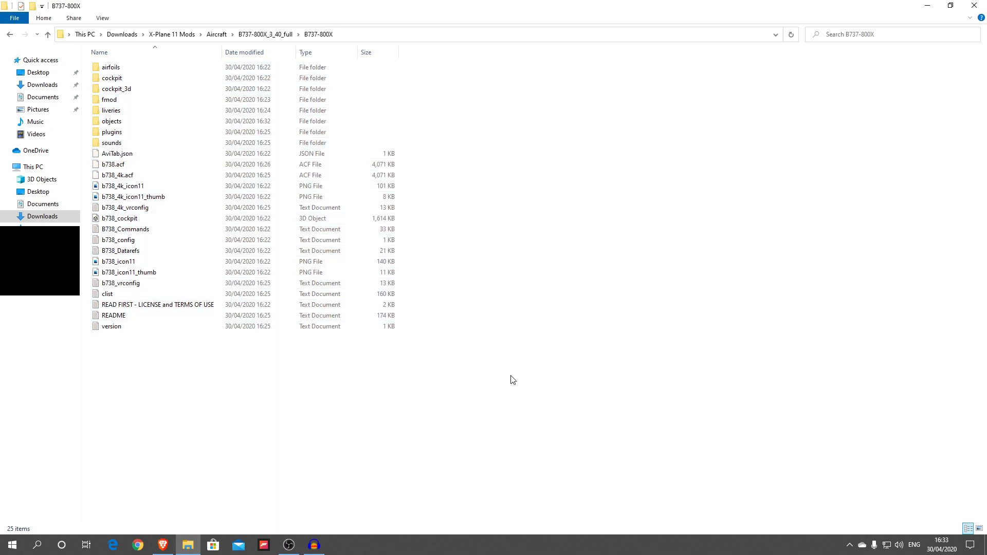
click(10, 35)
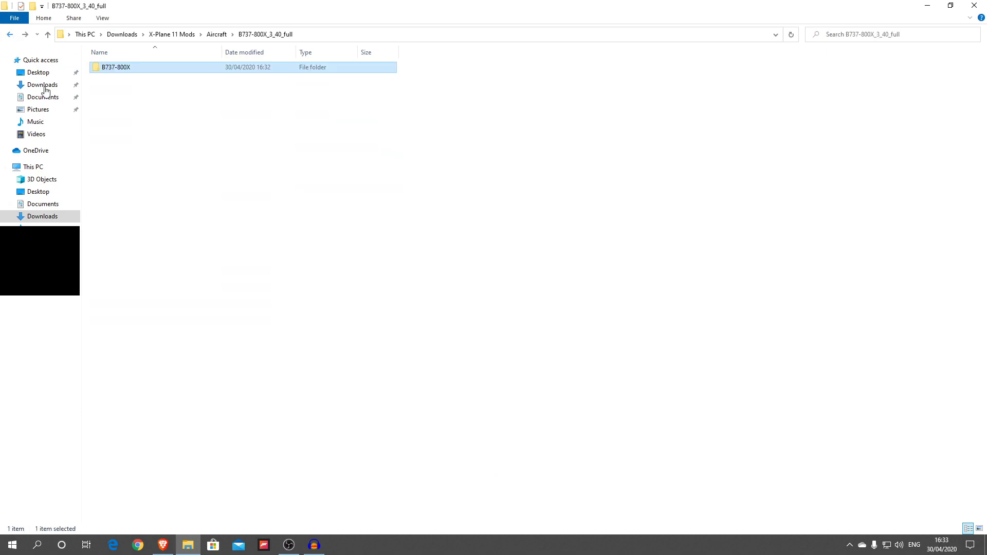
click(10, 34)
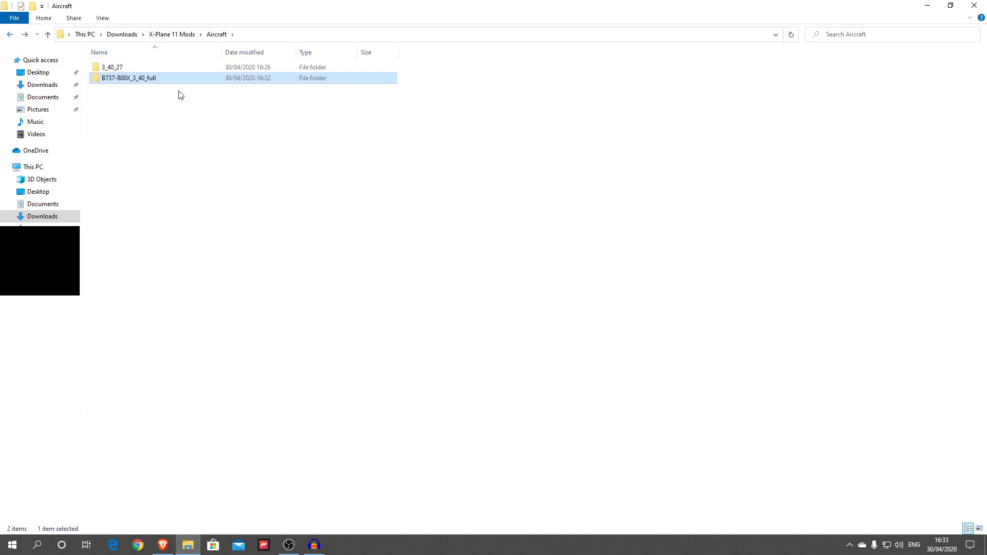
double_click(119, 81)
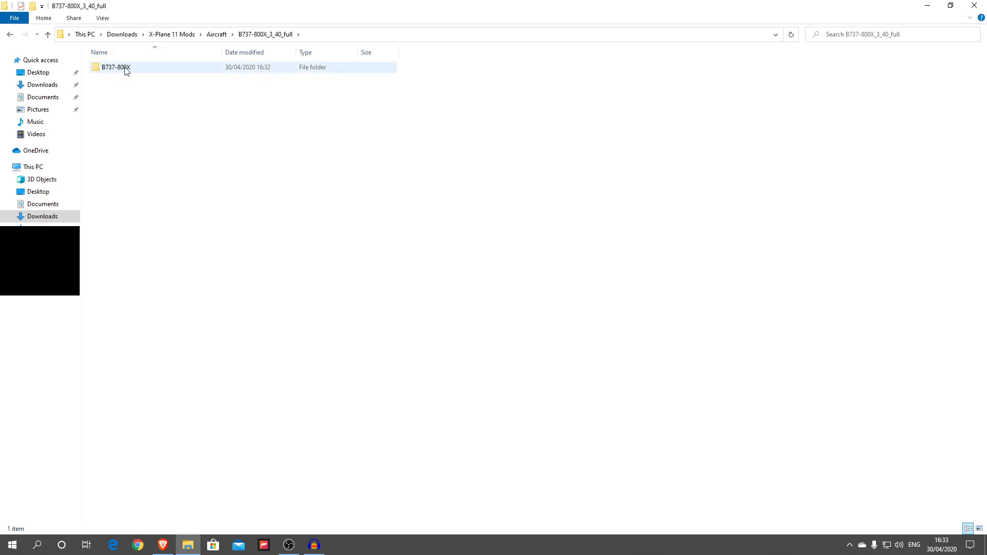
right_click(125, 68)
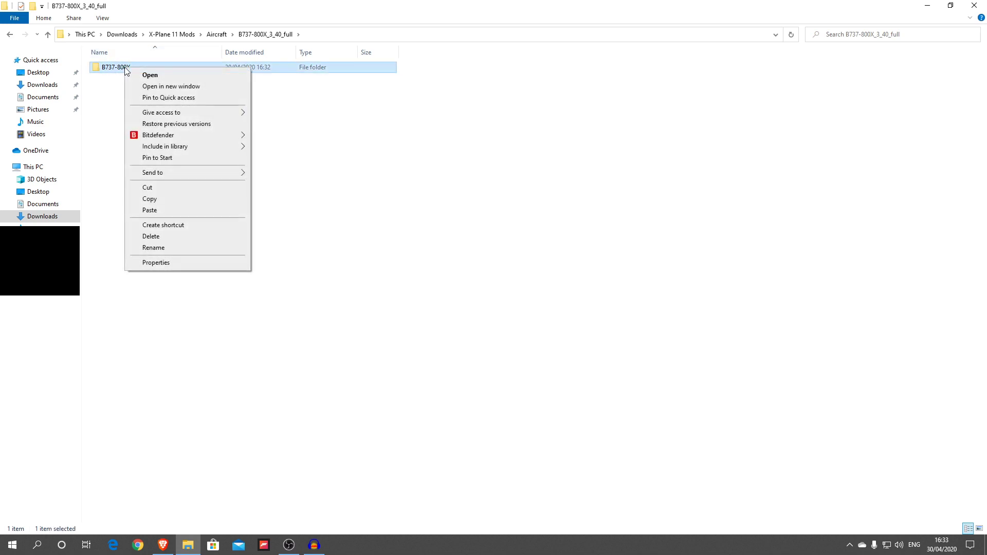
click(156, 200)
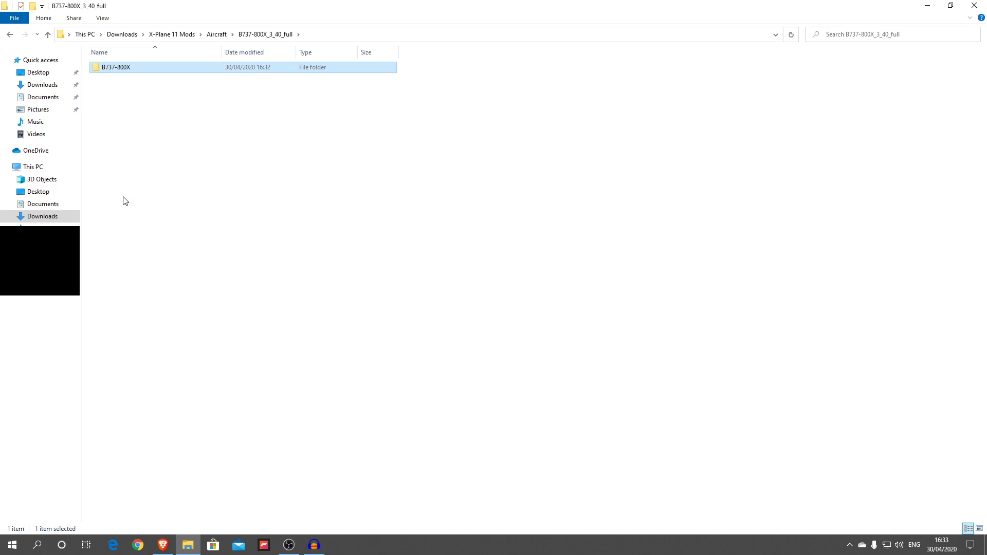
Go to Documents\X-Plane 11\Aircraft and inspect the Extra Aircraft and Laminar Research folders
click(52, 98)
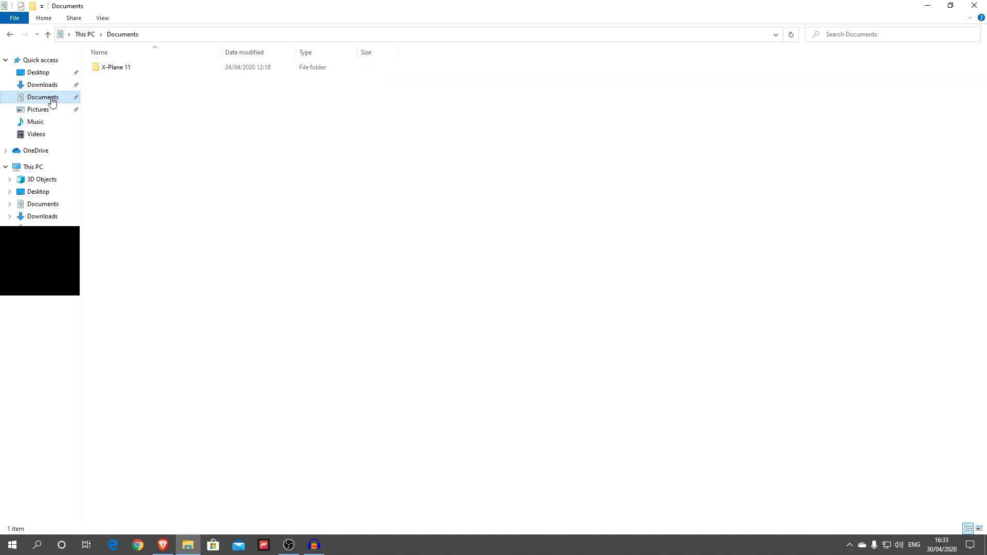
double_click(116, 69)
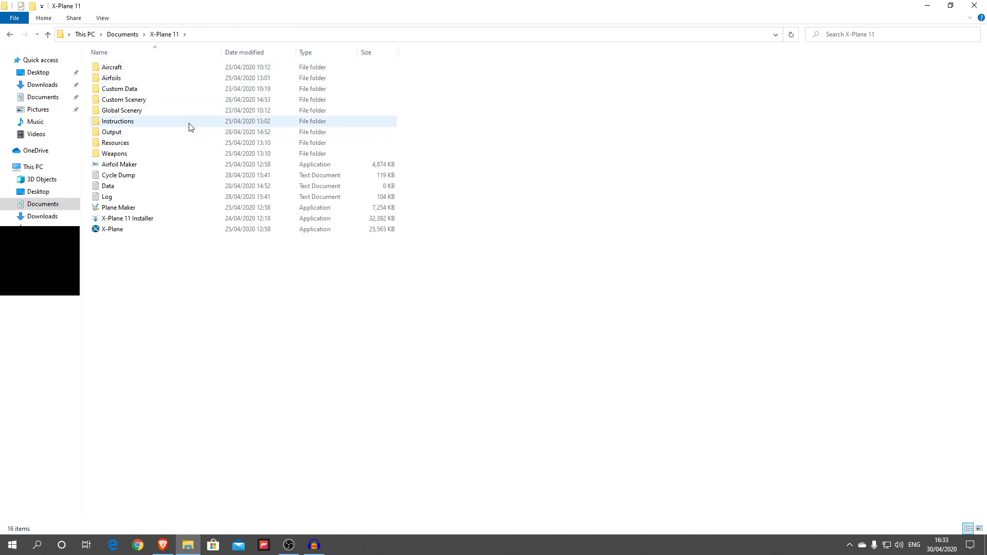
double_click(122, 71)
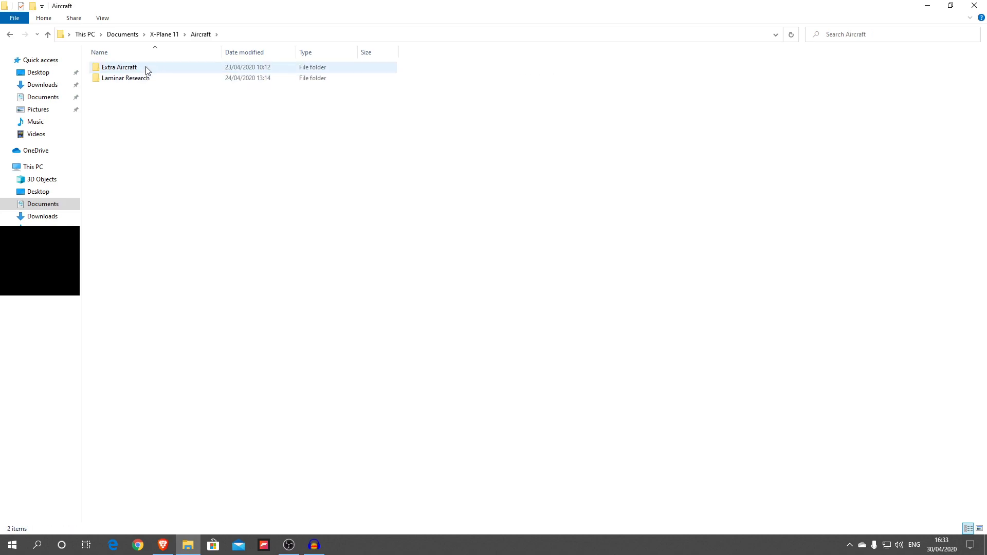
click(146, 69)
double_click(146, 69)
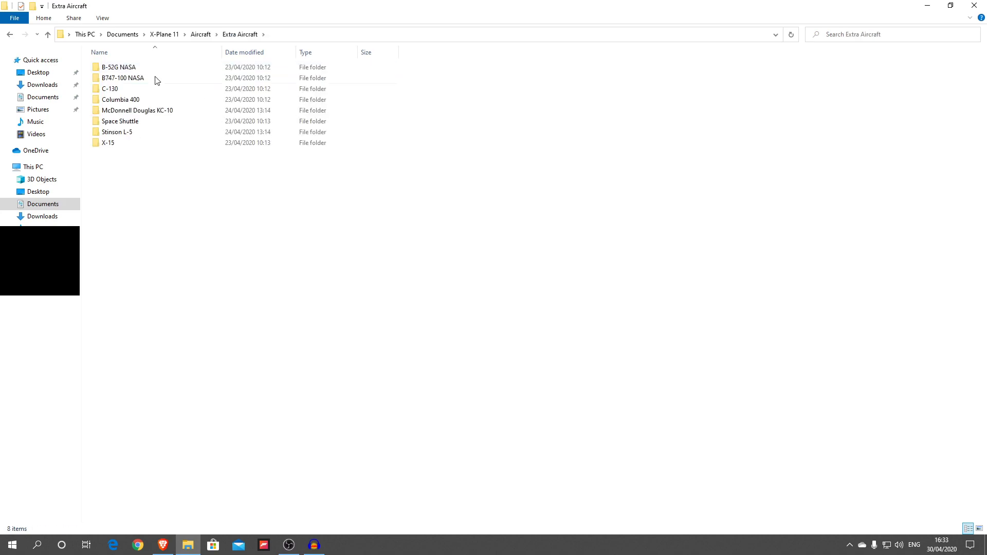
click(12, 35)
double_click(114, 80)
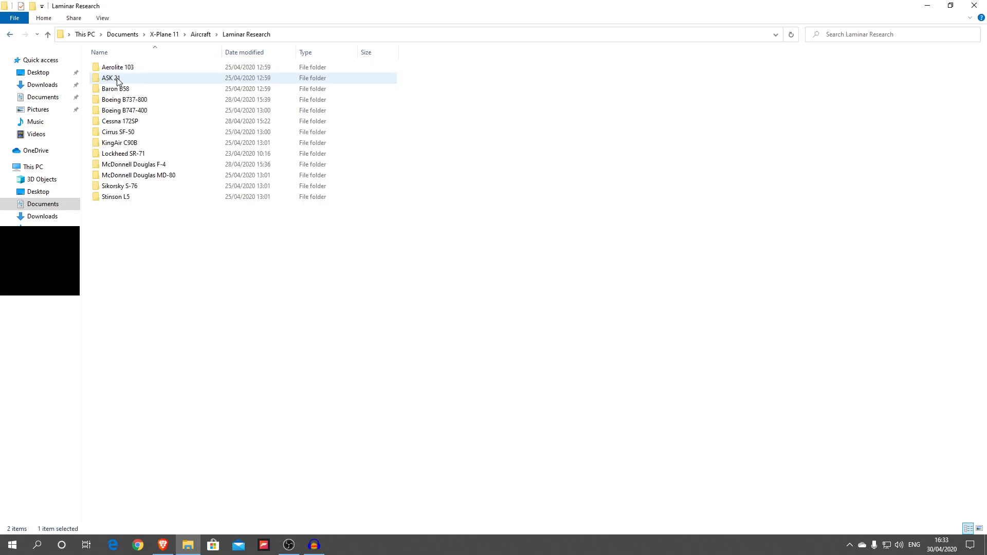
click(10, 35)
click(132, 100)
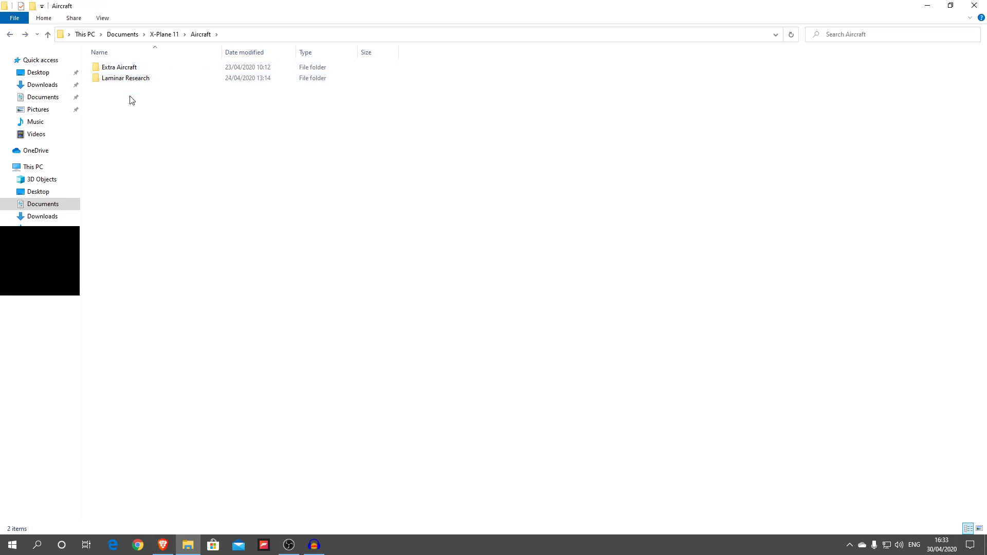
Paste the B737-800X folder into Documents\X-Plane 11\Aircraft
right_click(122, 162)
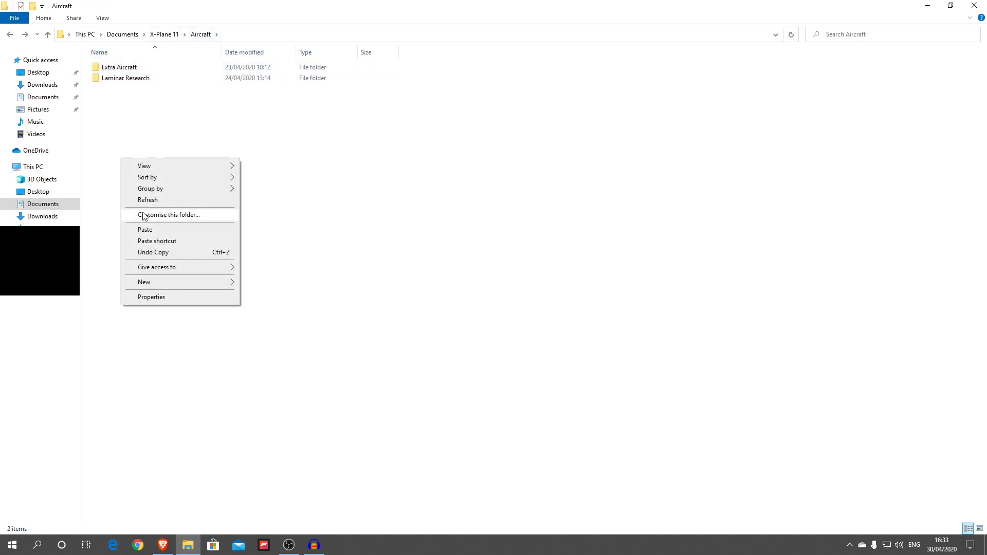
click(147, 231)
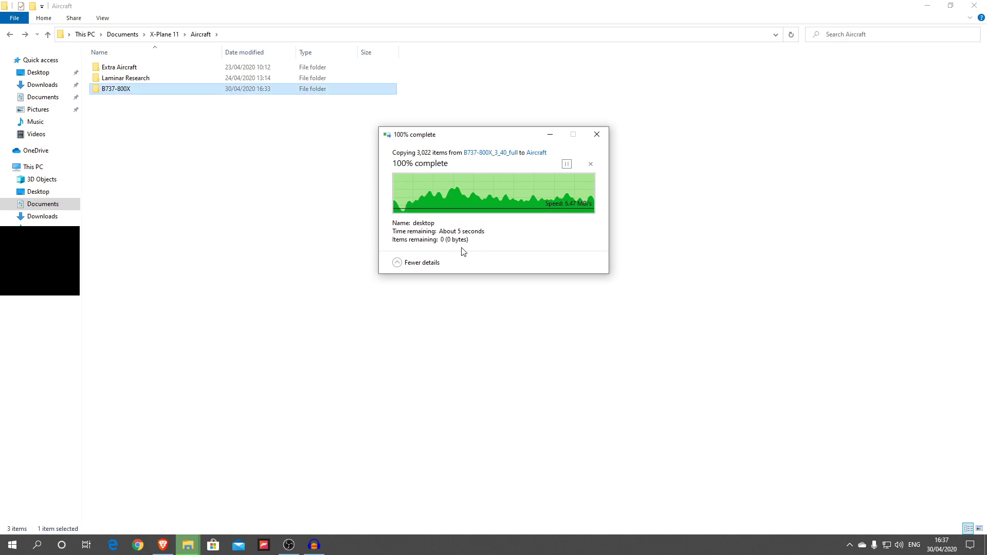
click(274, 129)
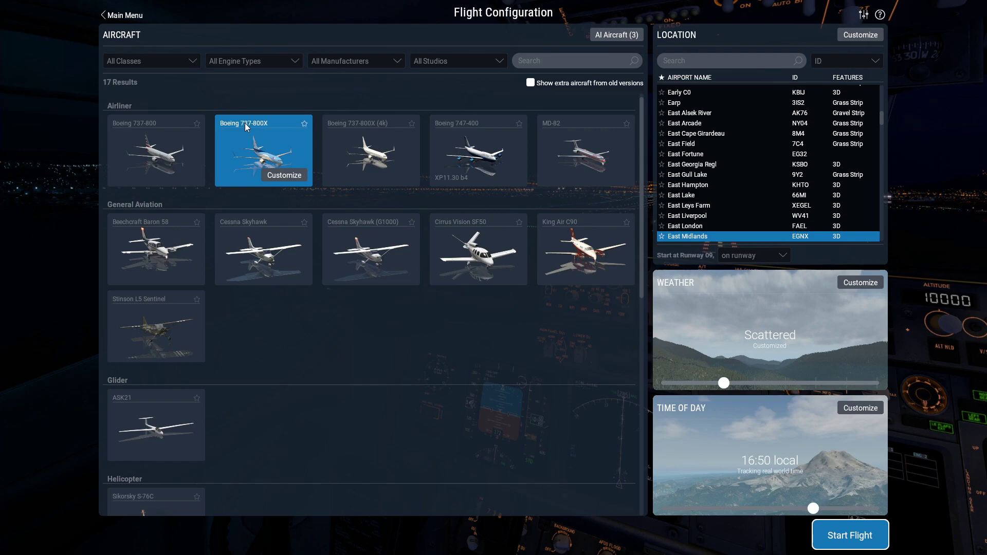
Pick the Boeing 737-800X over the 737-800 and open its customisation details
click(132, 129)
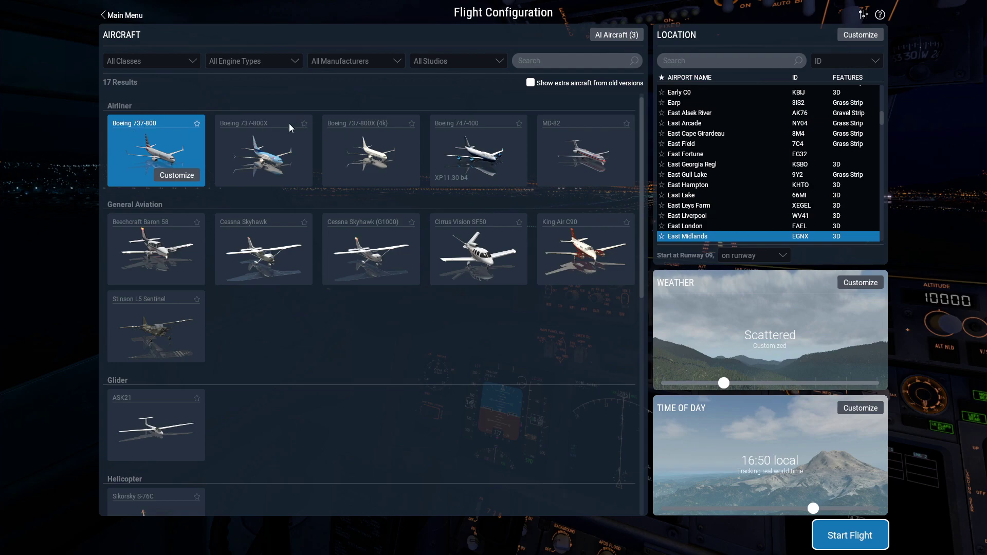
click(266, 130)
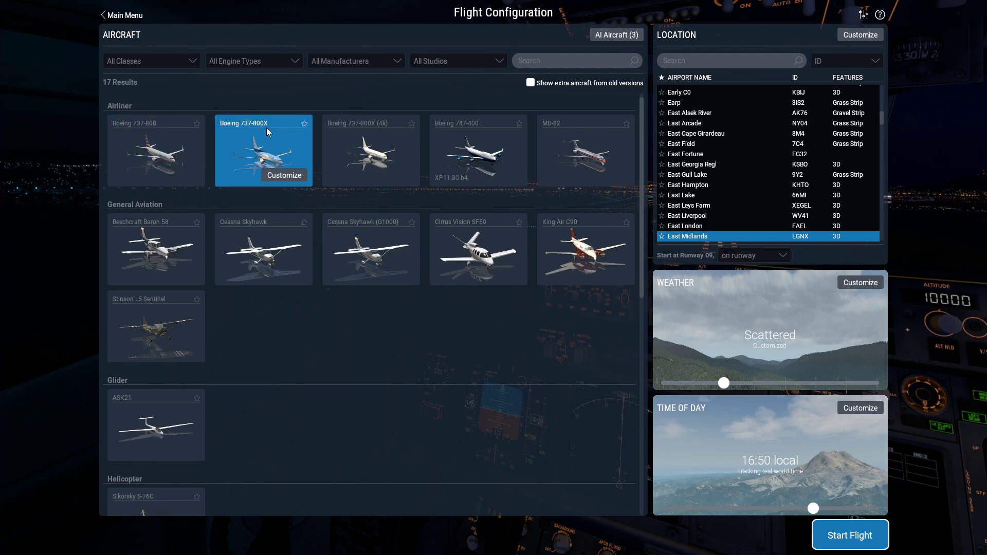
click(272, 176)
Try the Southwest N83IOC, Qantas VH-VYD and Ryanair EI-GJK liveries, ending on AXP WestJet C-FYBK
click(539, 62)
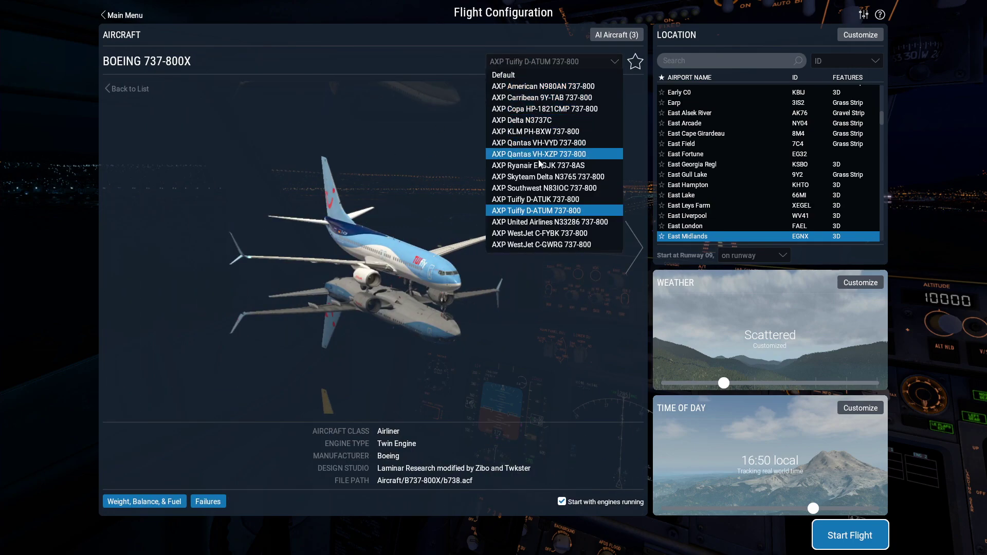
click(537, 188)
scroll(535, 168, up, 2)
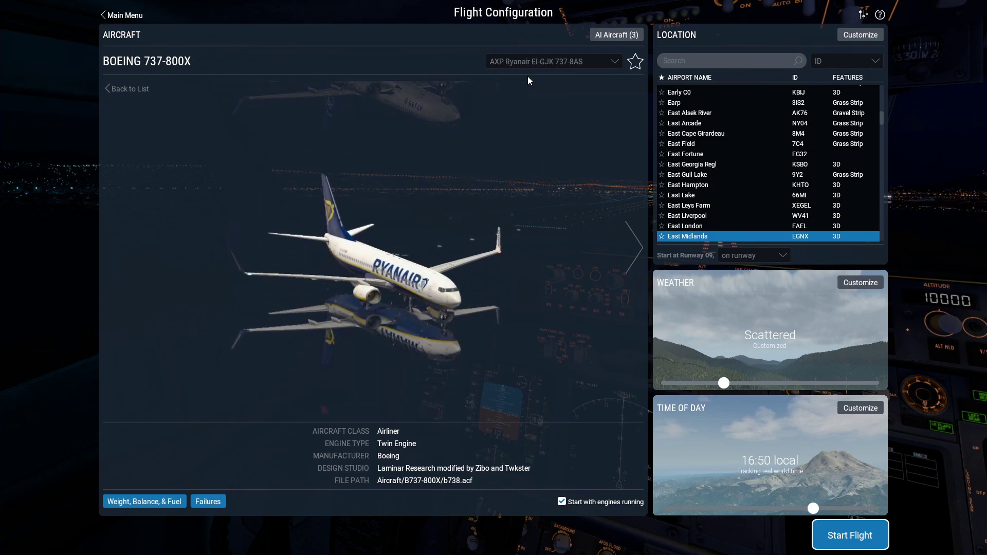
click(527, 62)
click(531, 143)
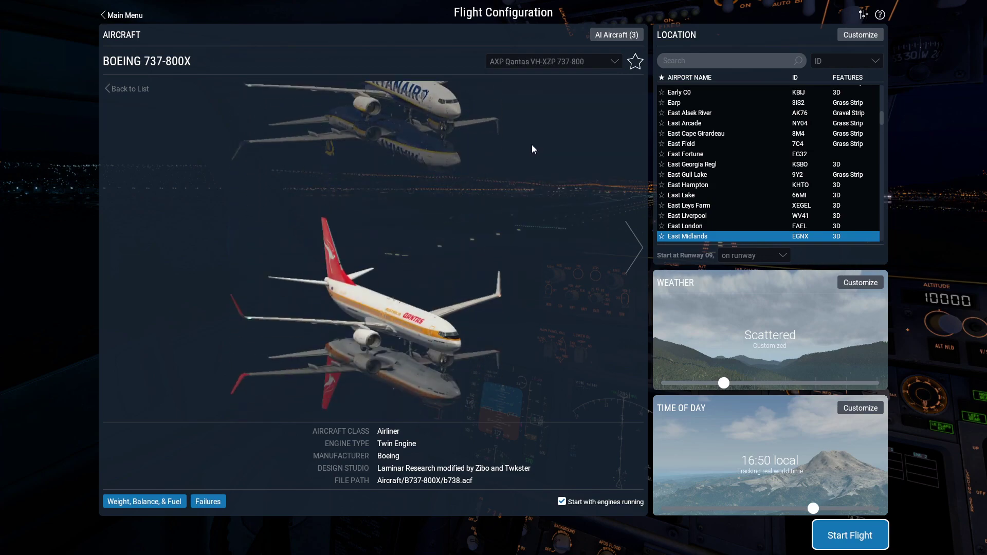
click(557, 58)
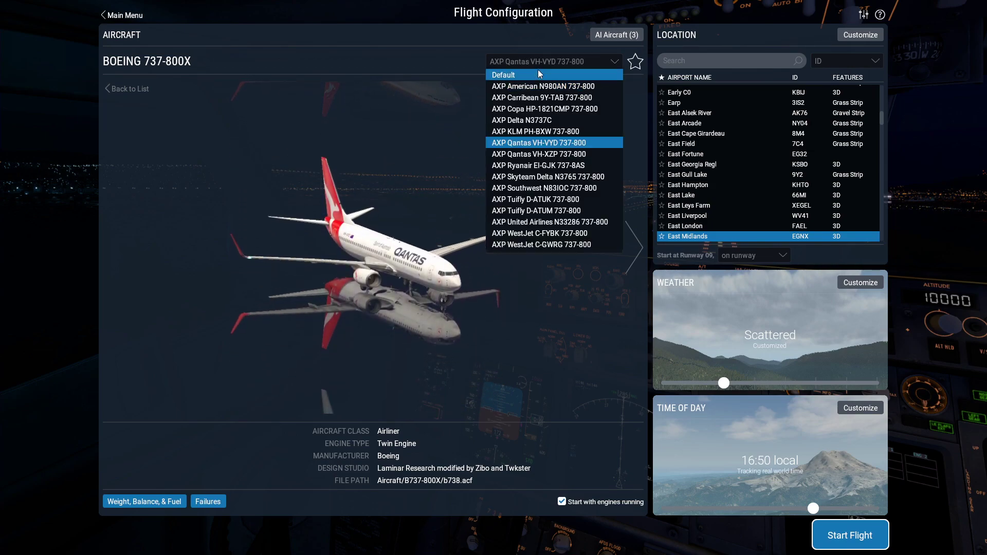
click(527, 227)
scroll(528, 229, down, 2)
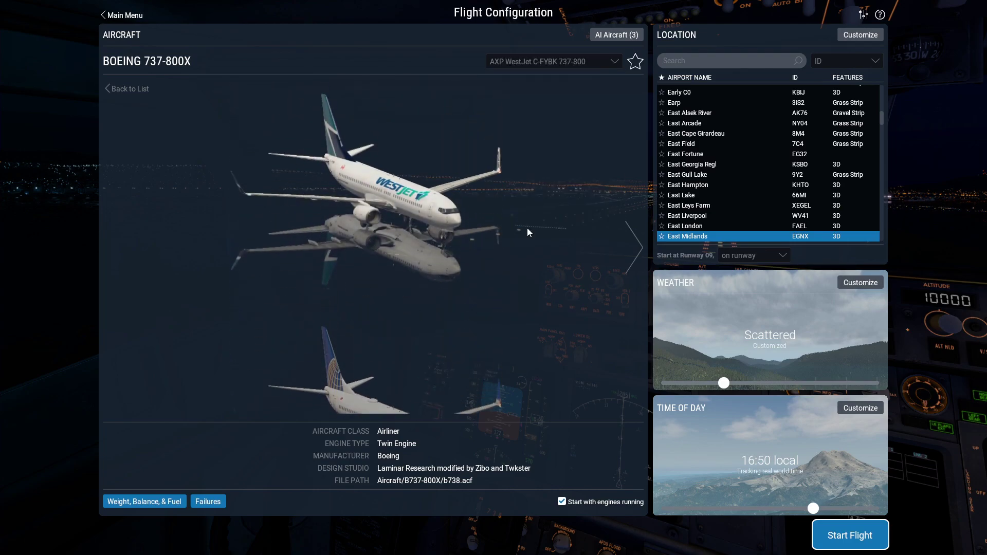
click(542, 62)
click(114, 86)
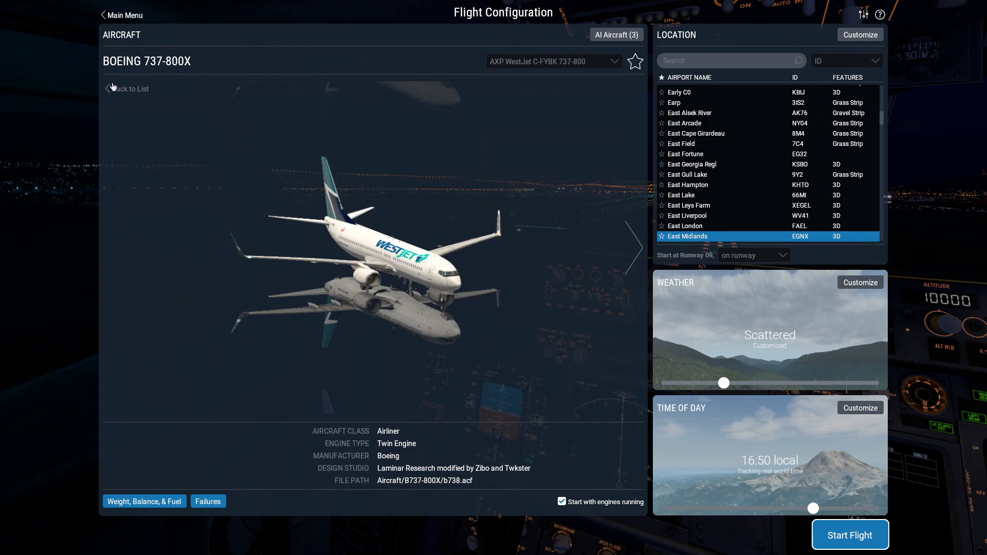
click(114, 86)
click(293, 181)
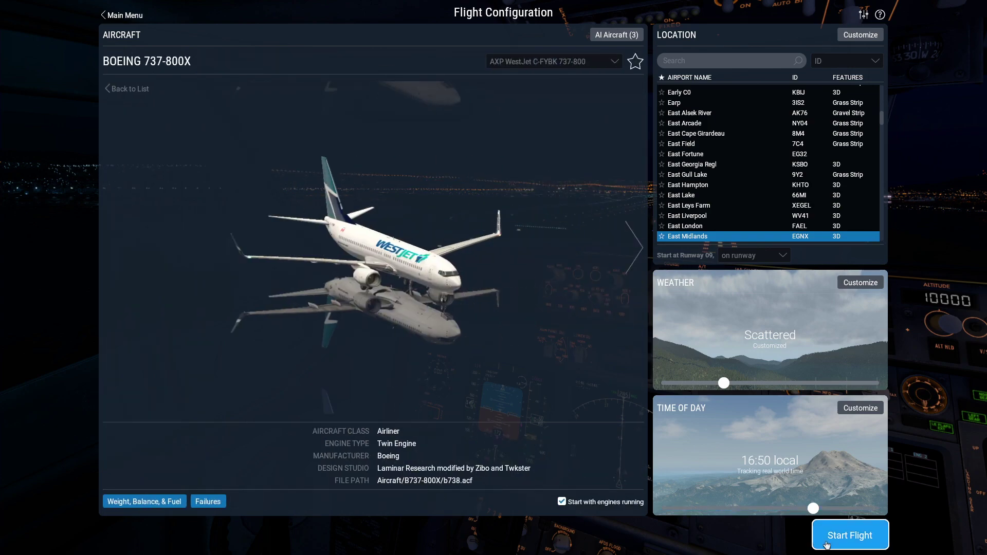